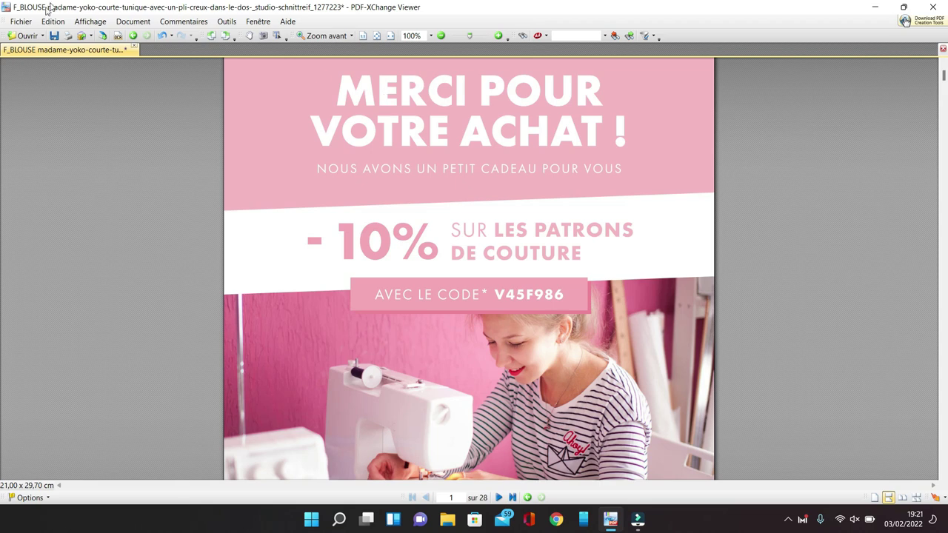
# - Look through the blouse pattern document to find the first and last page of the pattern sheets
pyautogui.scroll(-10, 493, 152)
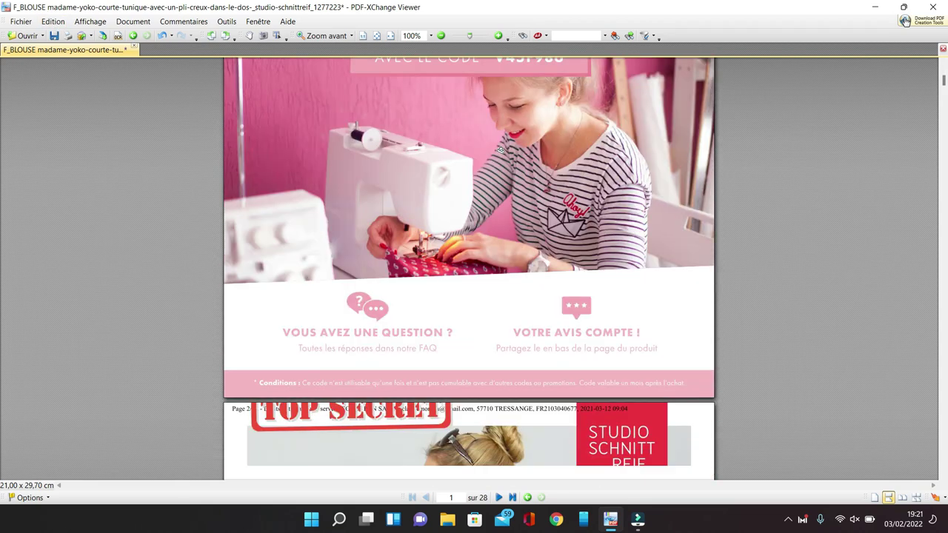
pyautogui.scroll(-15, 508, 151)
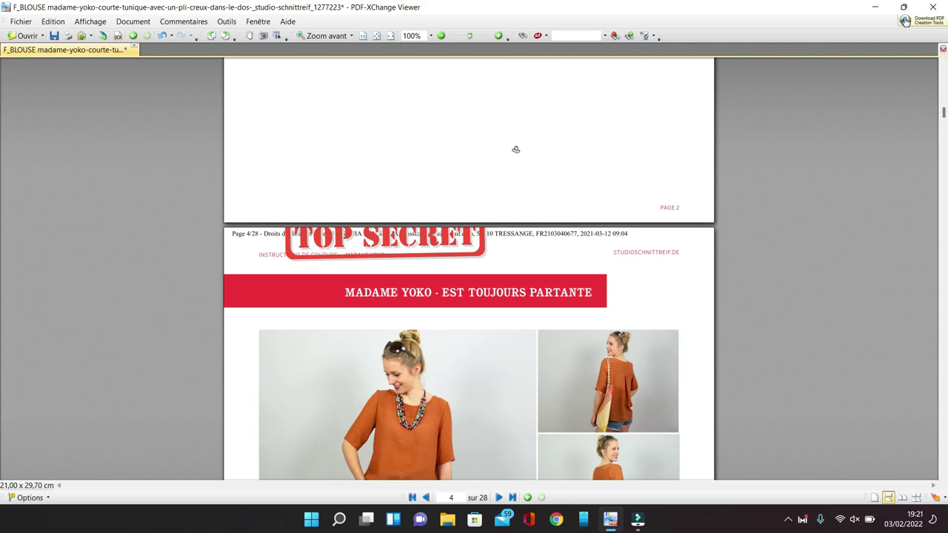
pyautogui.scroll(-15, 517, 148)
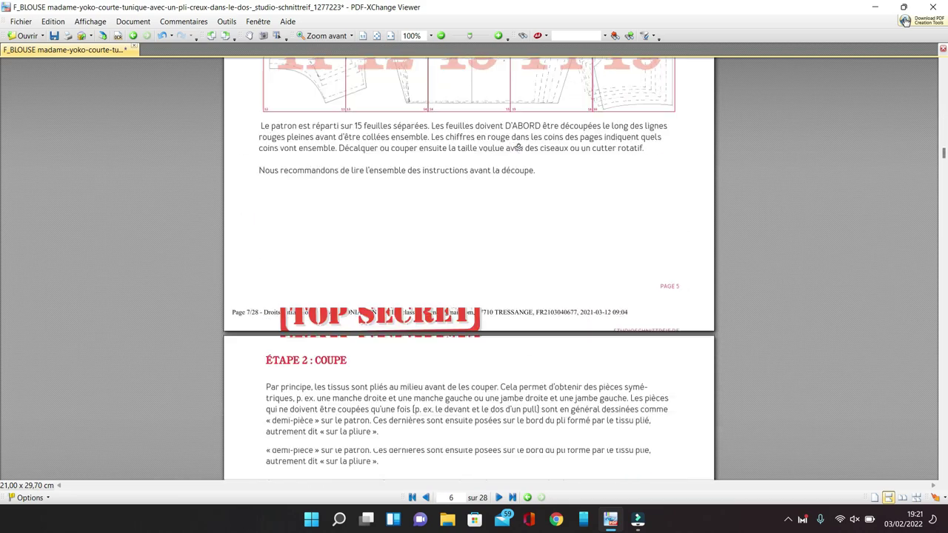
pyautogui.scroll(-15, 524, 151)
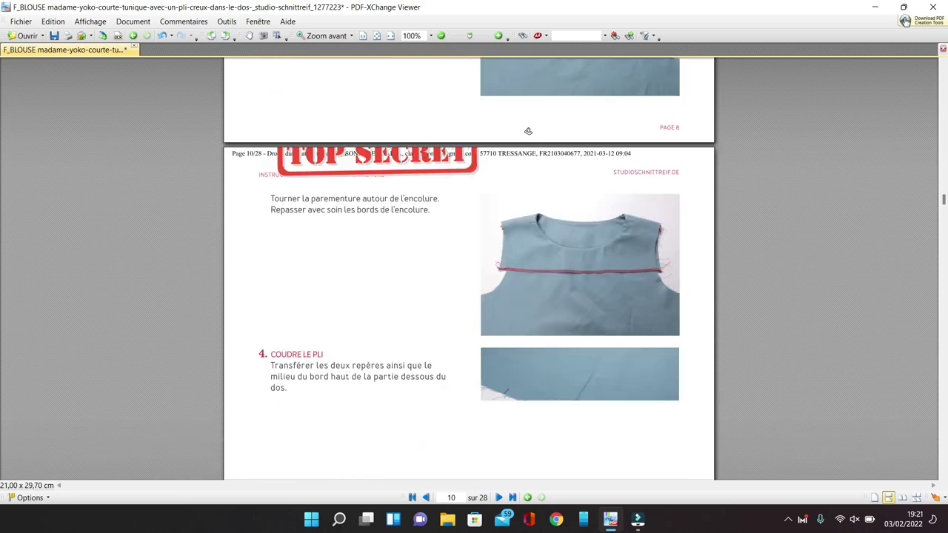
pyautogui.scroll(-15, 529, 128)
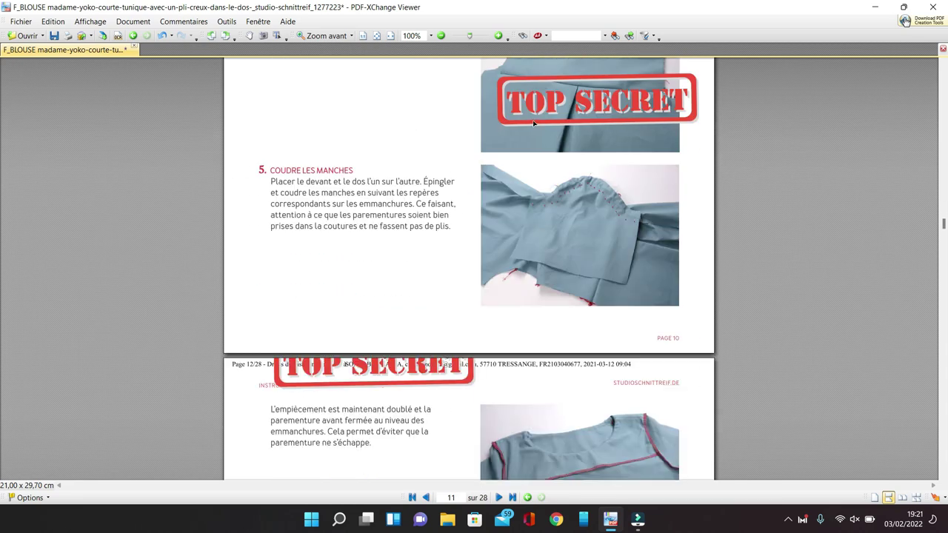
pyautogui.scroll(-15, 534, 139)
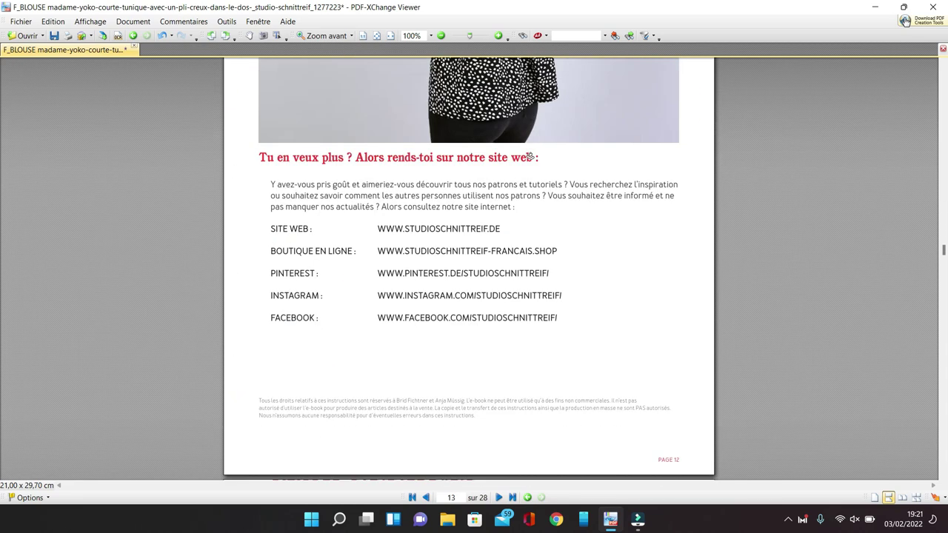
pyautogui.scroll(-5, 530, 148)
pyautogui.scroll(4, 530, 148)
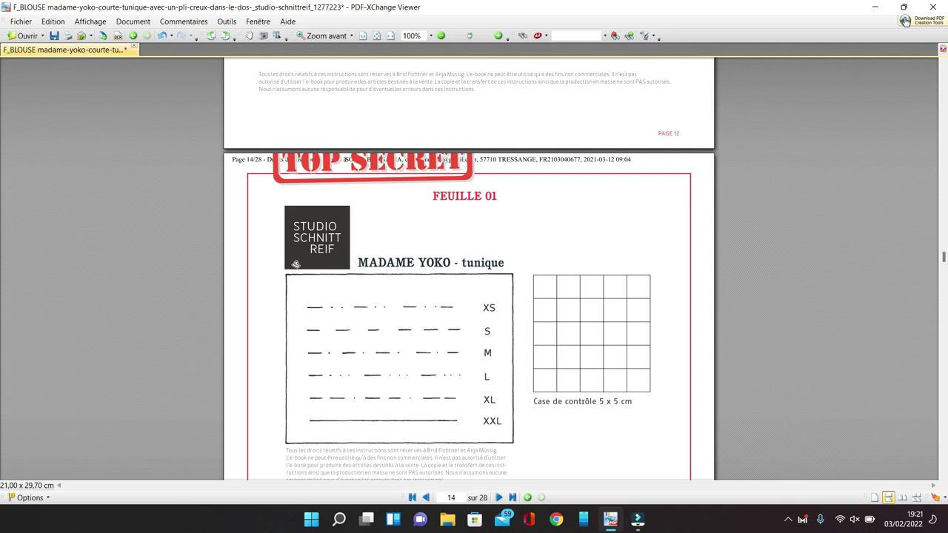
pyautogui.scroll(-4, 419, 217)
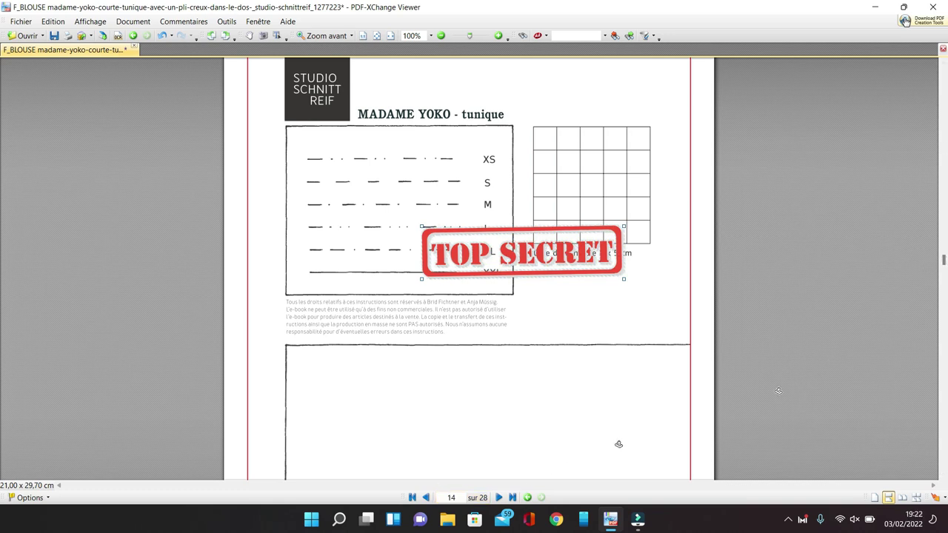
pyautogui.moveTo(943, 259); pyautogui.dragTo(943, 469)
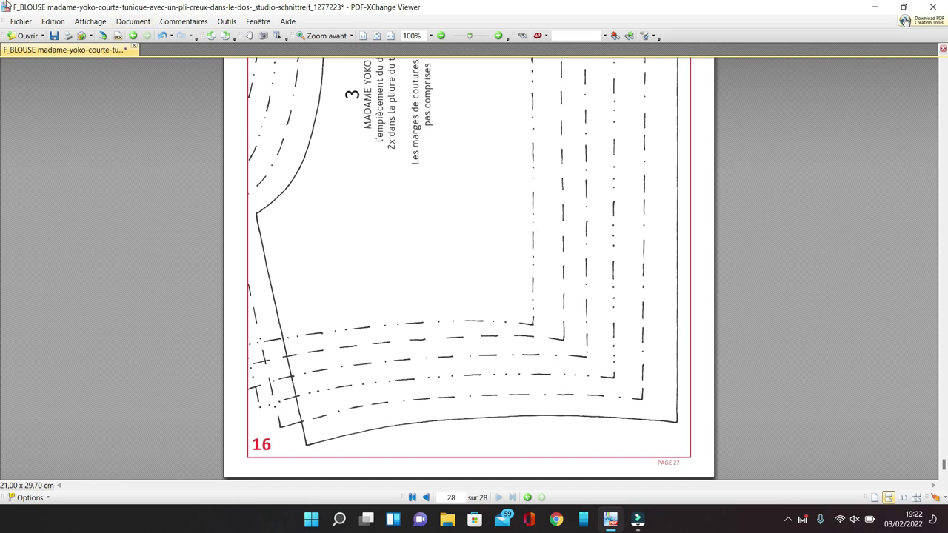
# - Set up a print of the document limited to pages 14-28,8,10-14
pyautogui.click(21, 21)
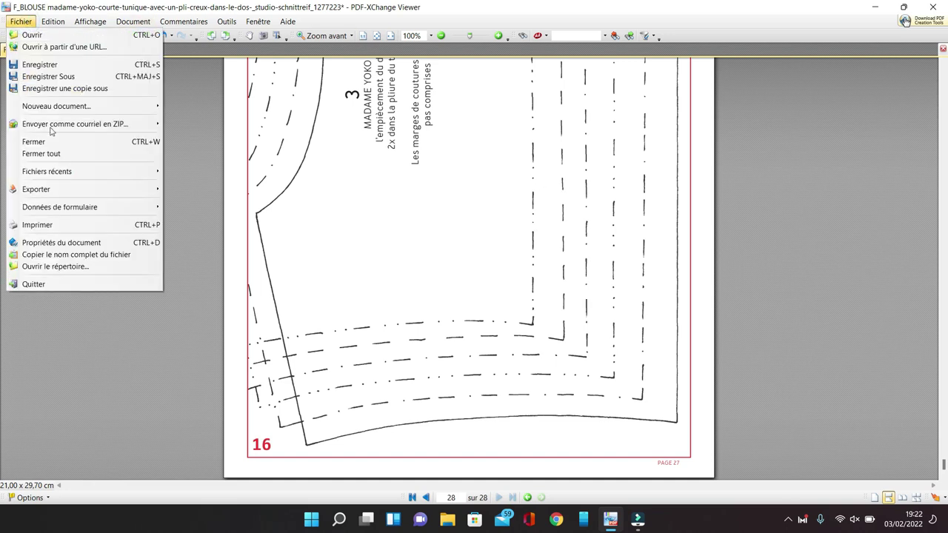
pyautogui.click(74, 224)
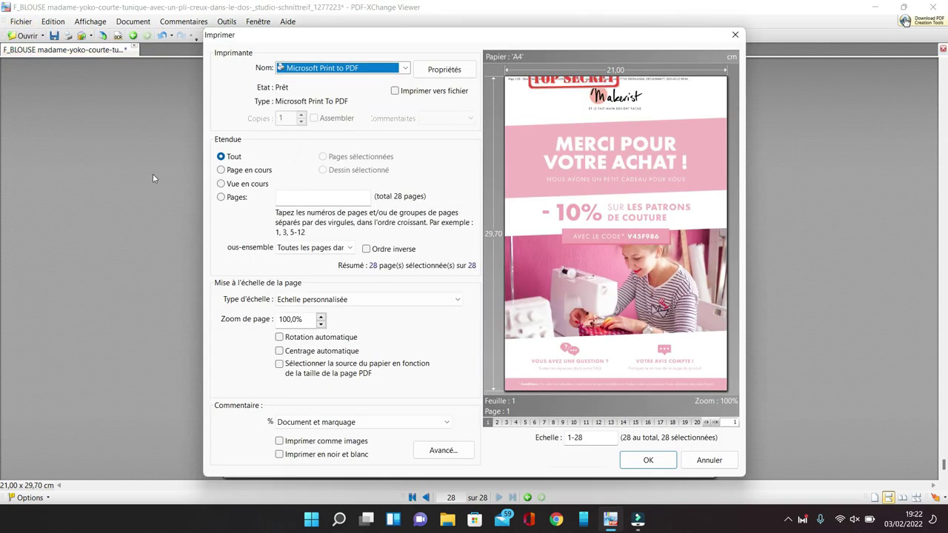
pyautogui.click(315, 196)
pyautogui.write('14')
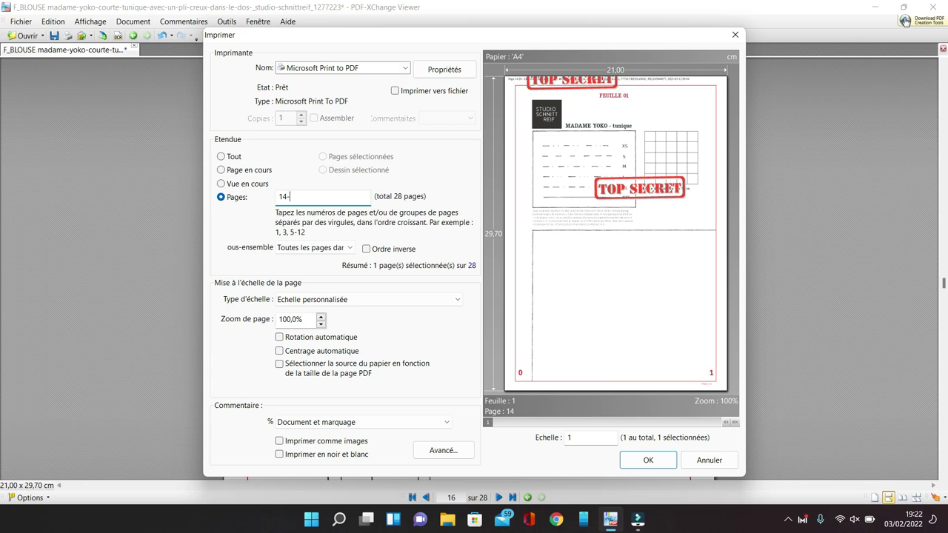
pyautogui.write('-28')
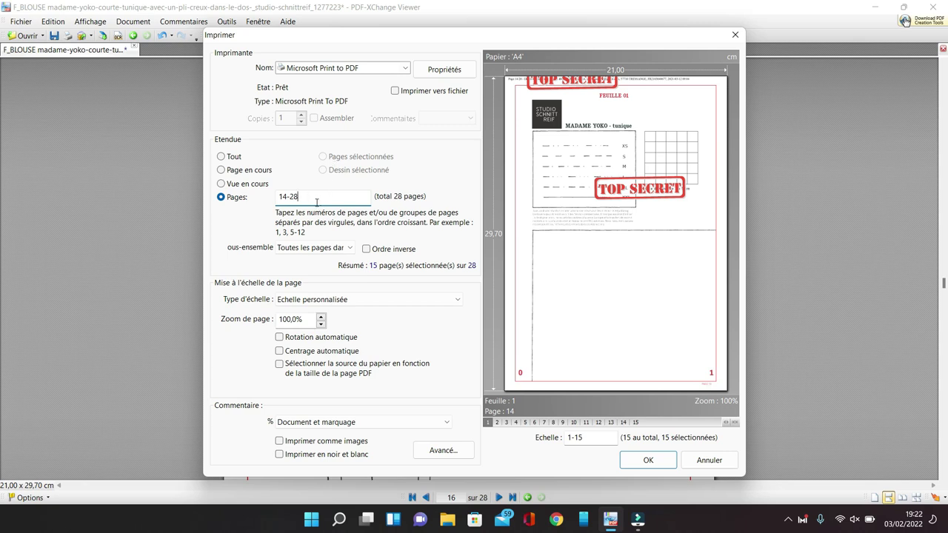
pyautogui.write(',_')
pyautogui.press('BackSpace')
pyautogui.write('8,10-&')
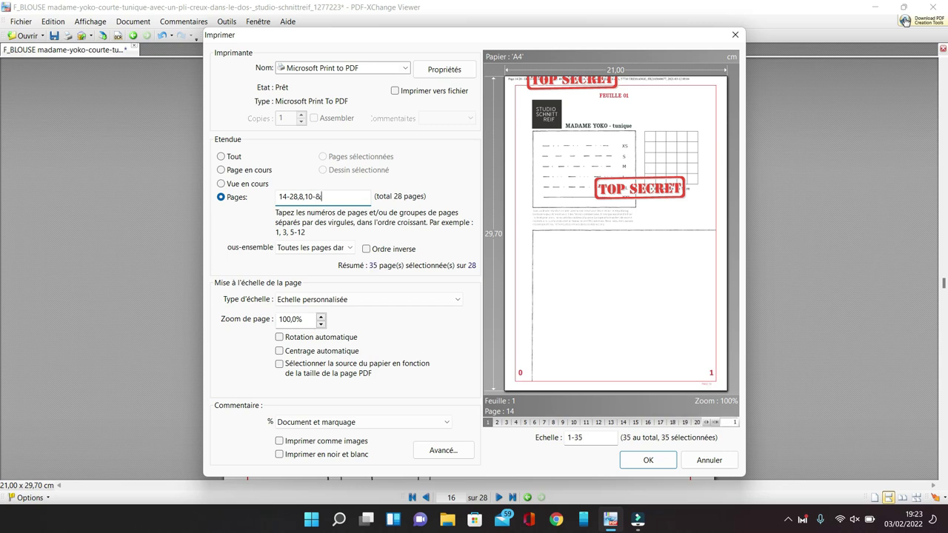
pyautogui.write('14')
# - Print the selected pages to a PDF file named TEST PAGE in the PATRONS folder
pyautogui.click(659, 464)
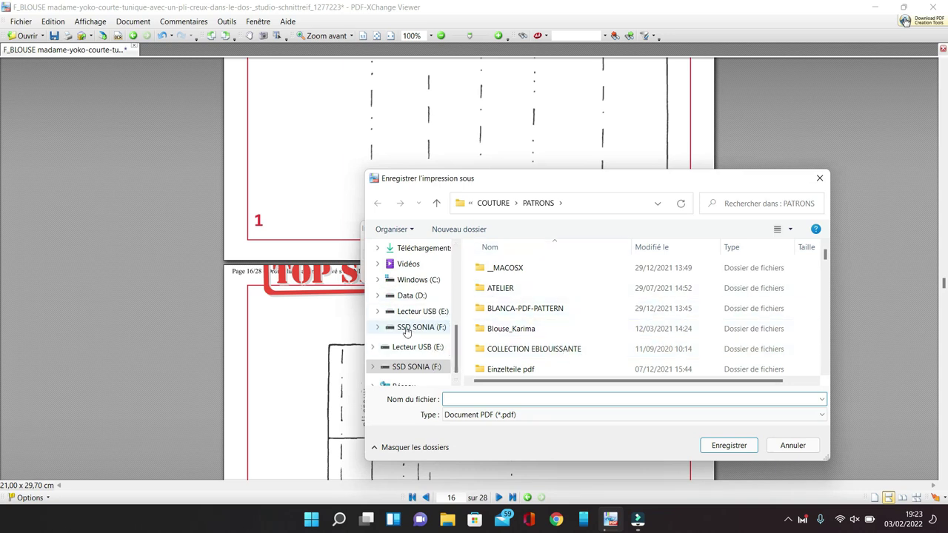
pyautogui.scroll(3, 404, 328)
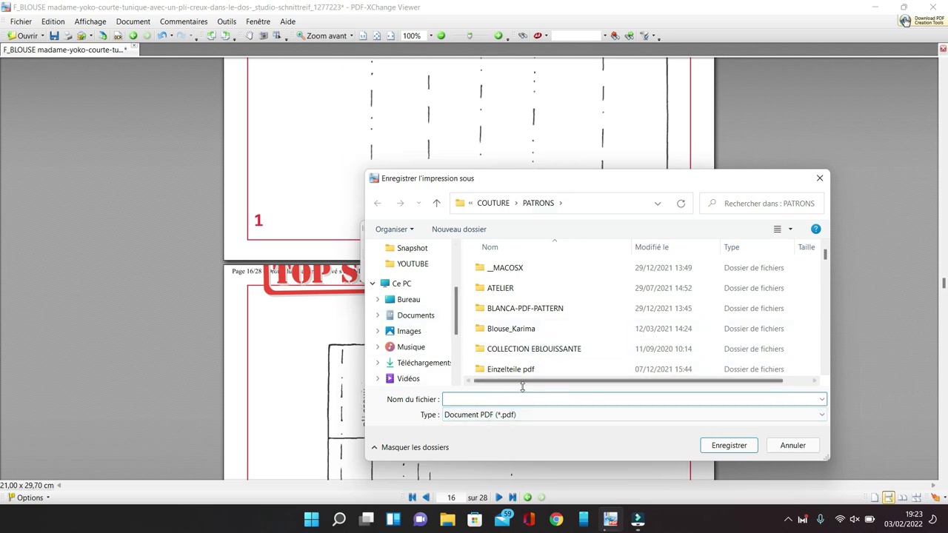
pyautogui.write('TEST')
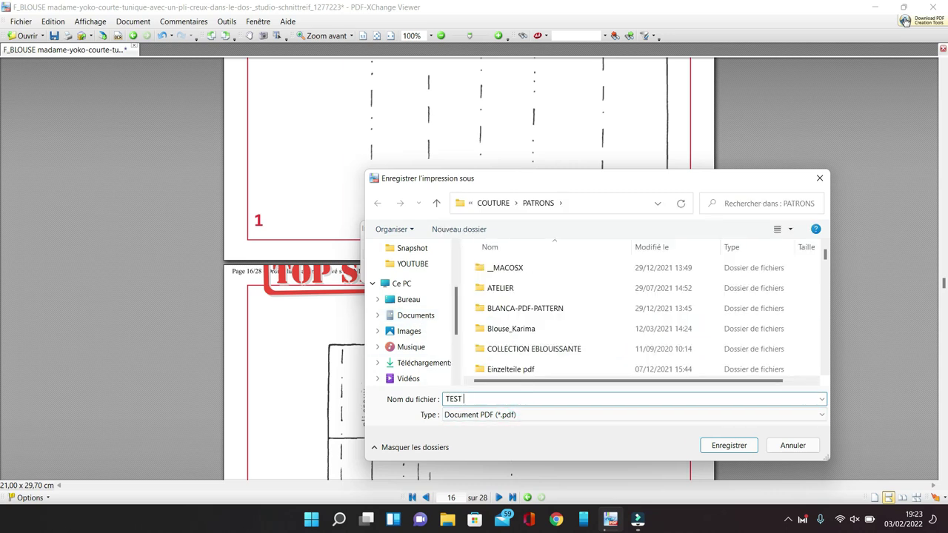
pyautogui.write(' PAGE')
pyautogui.press('Return')
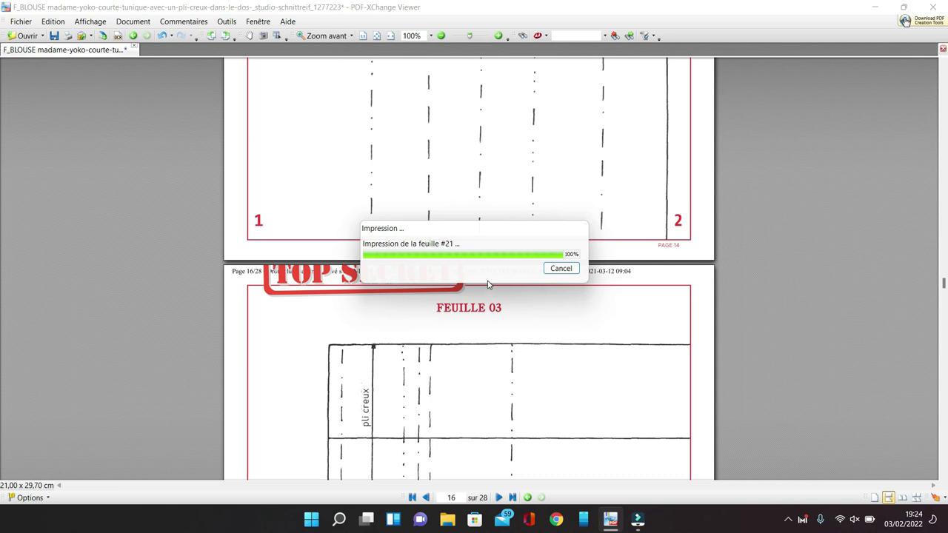
# - Open the TEST PAGE PDF from the recent files and check which pages it contains and their order
pyautogui.scroll(-3, 355, 197)
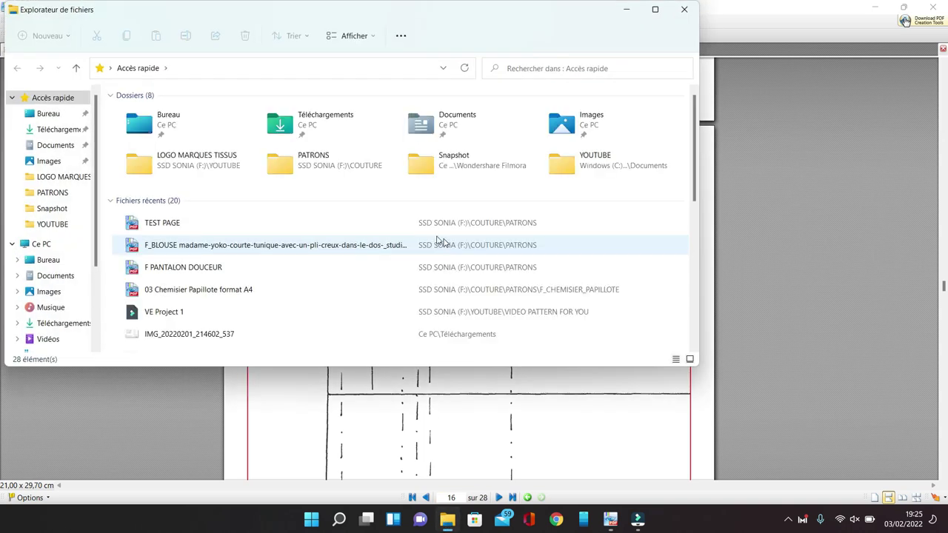
pyautogui.doubleClick(151, 224)
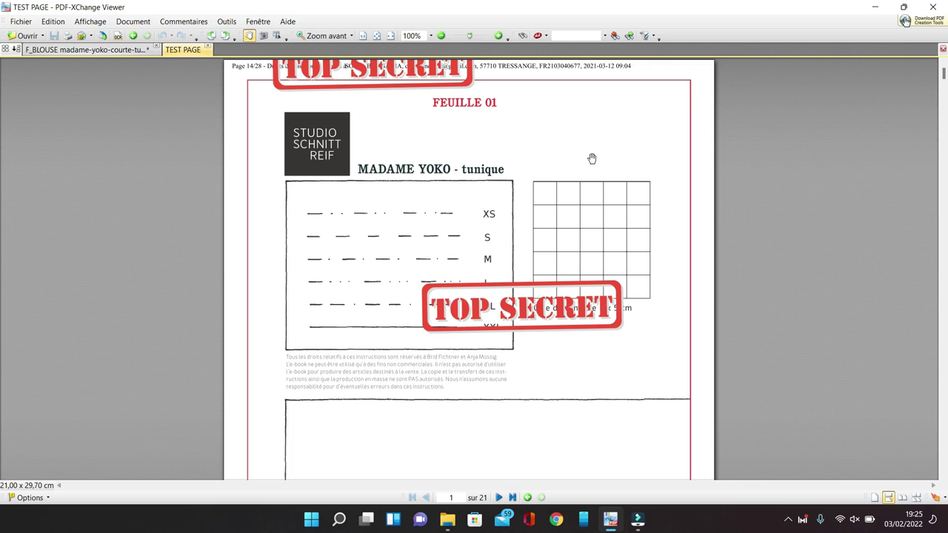
pyautogui.scroll(-3, 585, 120)
pyautogui.scroll(-20, 585, 111)
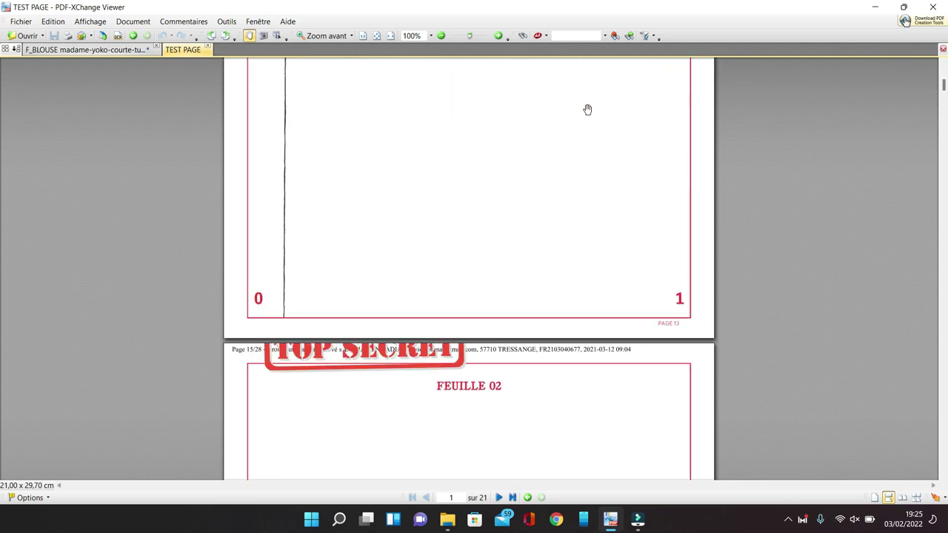
pyautogui.scroll(-10, 585, 94)
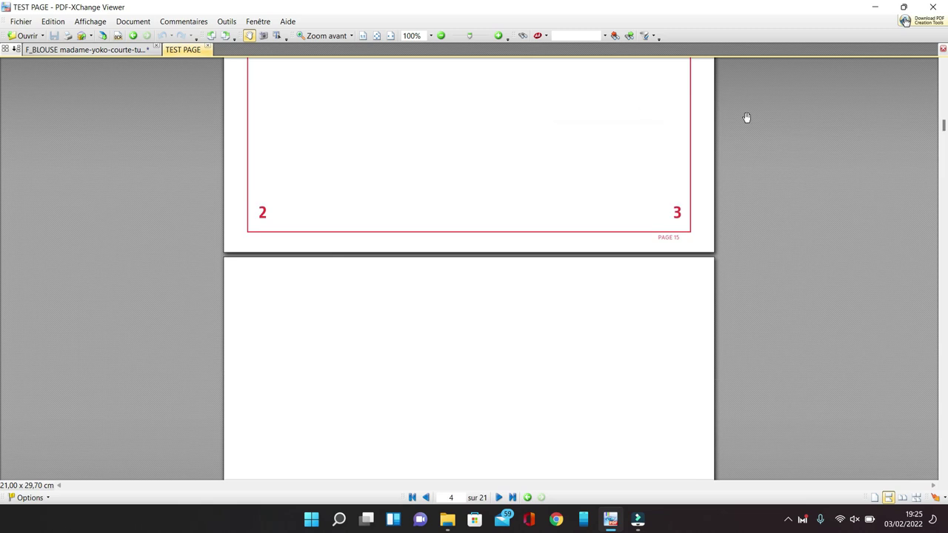
pyautogui.moveTo(944, 126); pyautogui.dragTo(943, 135)
pyautogui.scroll(-20, 0, 179)
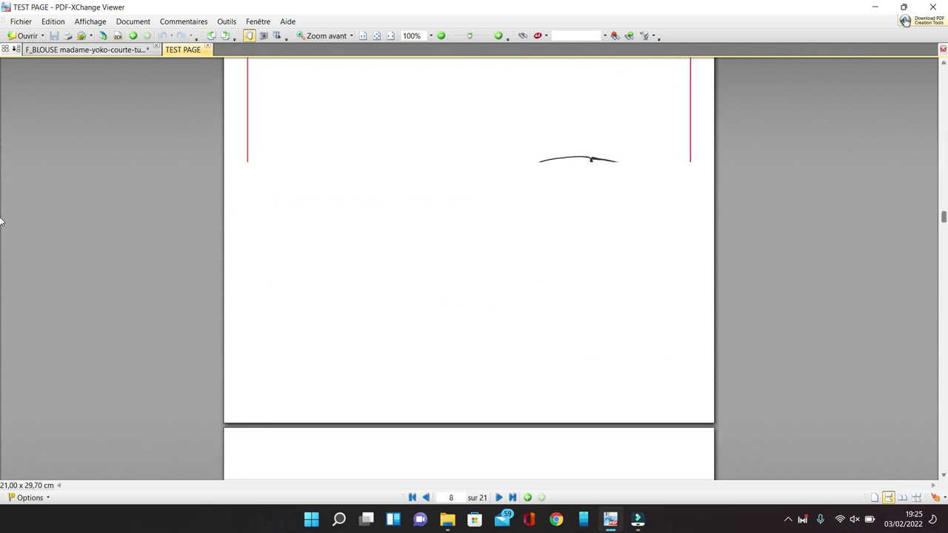
pyautogui.moveTo(946, 310)
pyautogui.mouseDown()
pyautogui.moveTo(947, 319)
pyautogui.moveTo(943, 298)
pyautogui.moveTo(943, 326)
pyautogui.mouseUp()
pyautogui.scroll(-2, 657, 264)
pyautogui.scroll(-6, 657, 263)
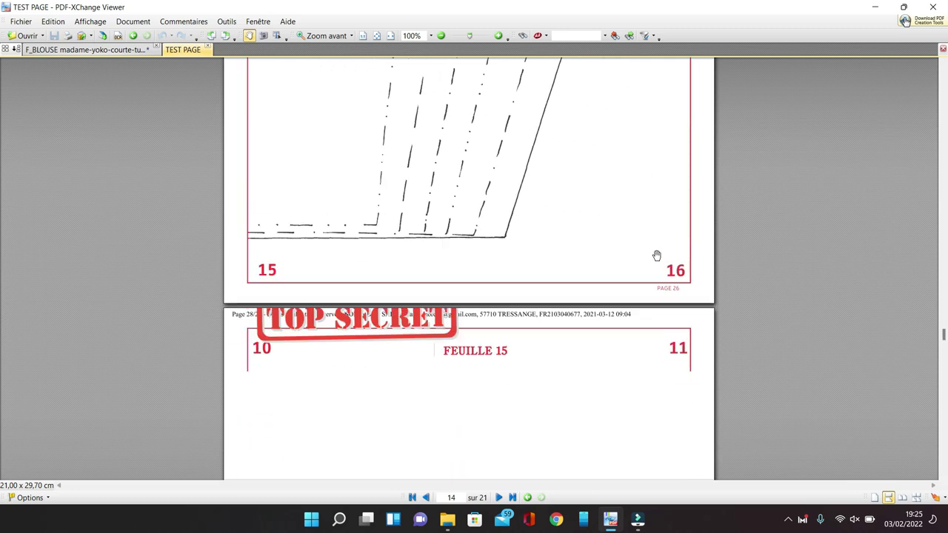
pyautogui.scroll(-10, 658, 245)
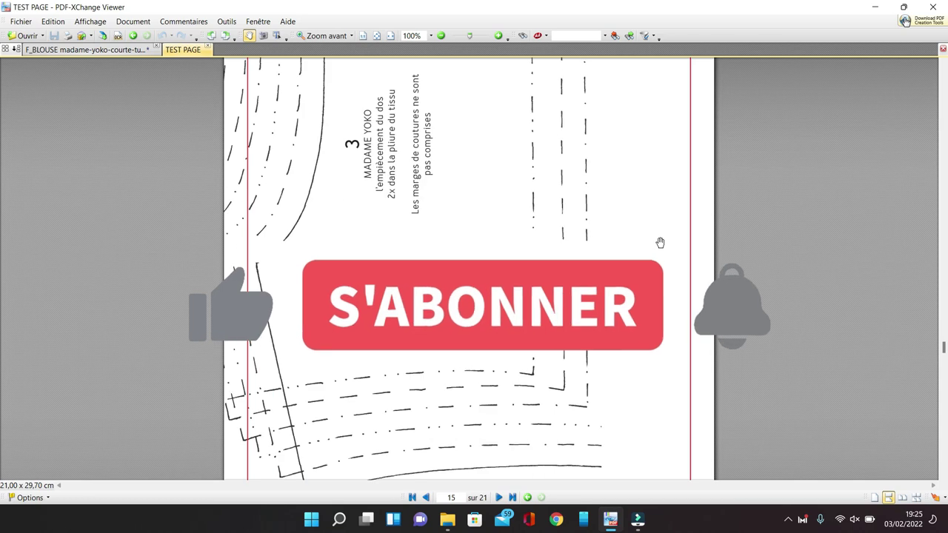
pyautogui.scroll(-12, 663, 235)
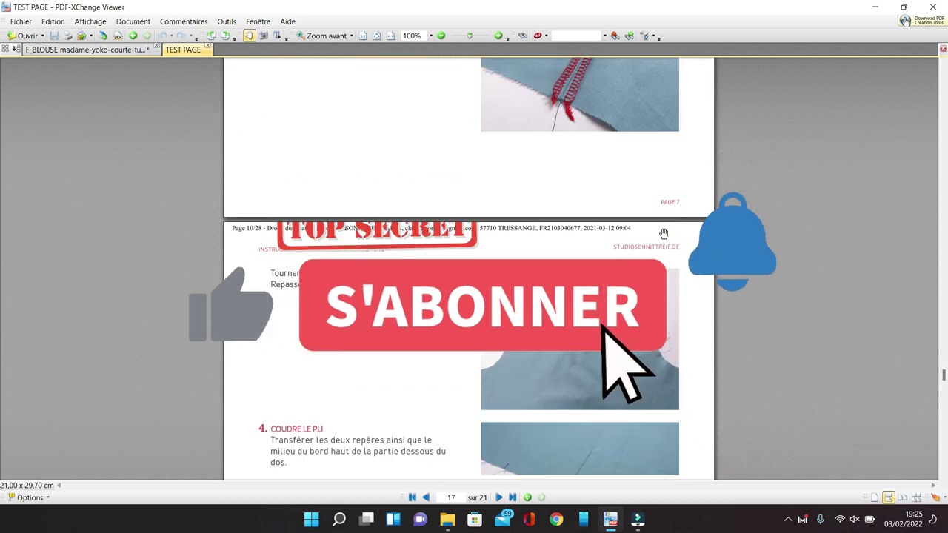
pyautogui.scroll(-12, 658, 210)
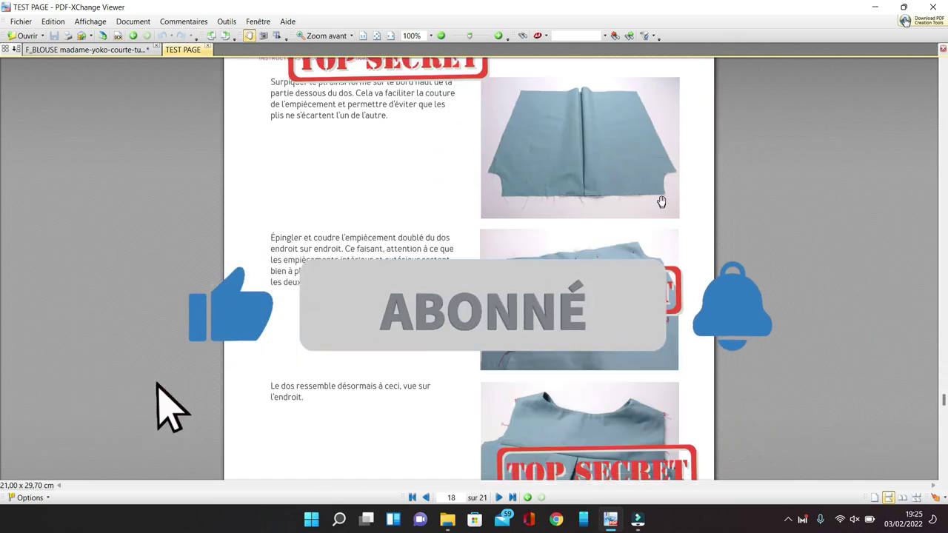
pyautogui.scroll(-10, 672, 201)
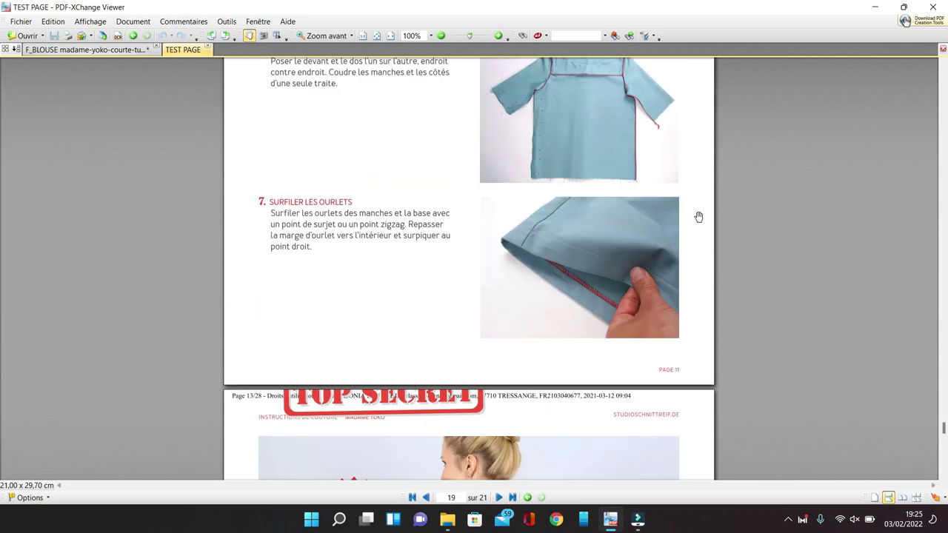
pyautogui.moveTo(944, 443); pyautogui.dragTo(945, 53)
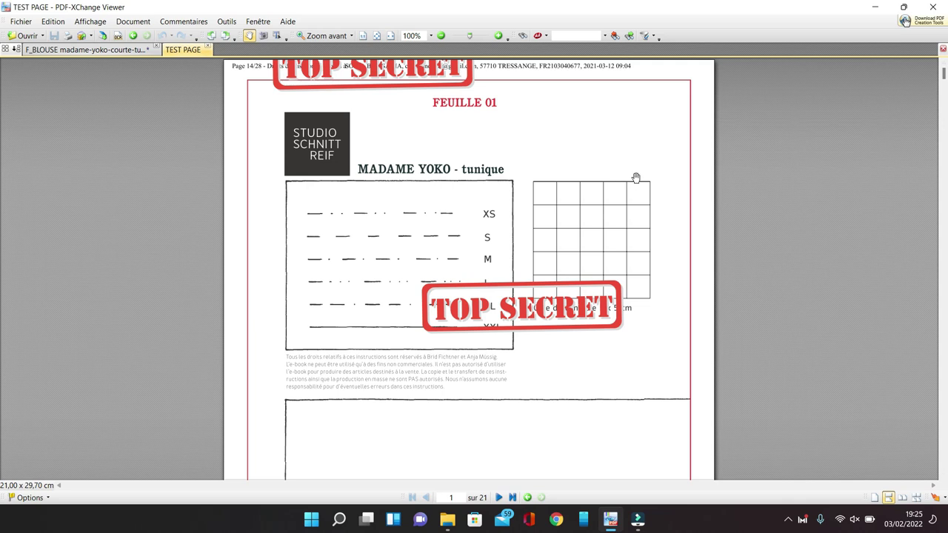